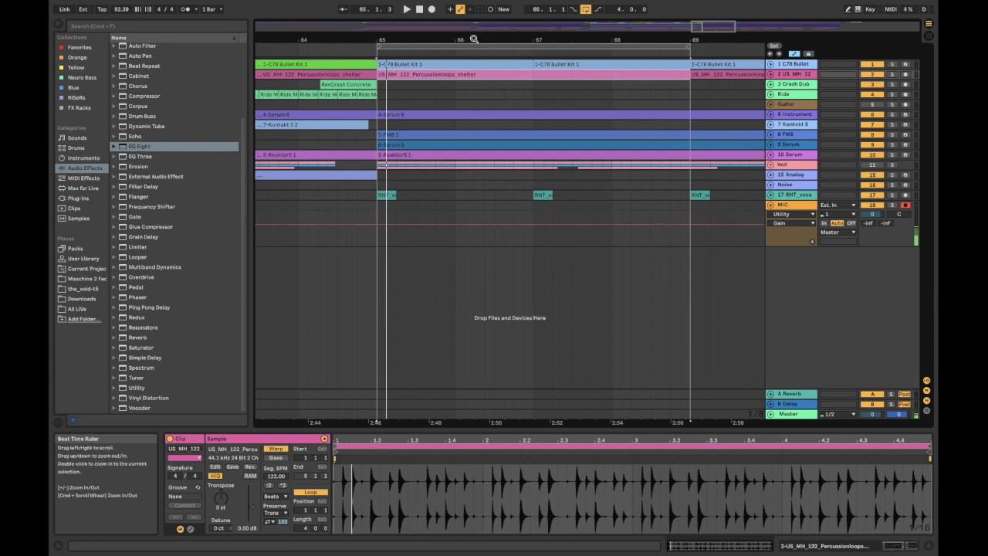
Step: Zoom the arrangement around bar 65 and time-select bars 65–69 across all tracks
{"action": "mouse_move", "coordinate": [475, 38]}
{"action": "left_mouse_down"}
{"action": "mouse_move", "coordinate": [475, 30]}
{"action": "mouse_move", "coordinate": [474, 39]}
{"action": "left_mouse_up"}
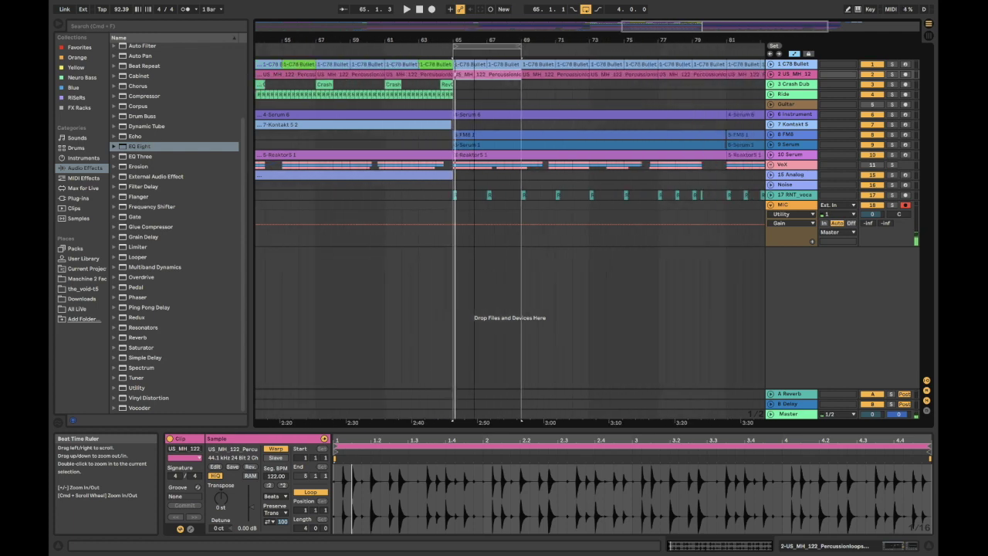
{"action": "mouse_move", "coordinate": [476, 38]}
{"action": "left_mouse_down"}
{"action": "mouse_move", "coordinate": [475, 30]}
{"action": "mouse_move", "coordinate": [477, 39]}
{"action": "left_mouse_up"}
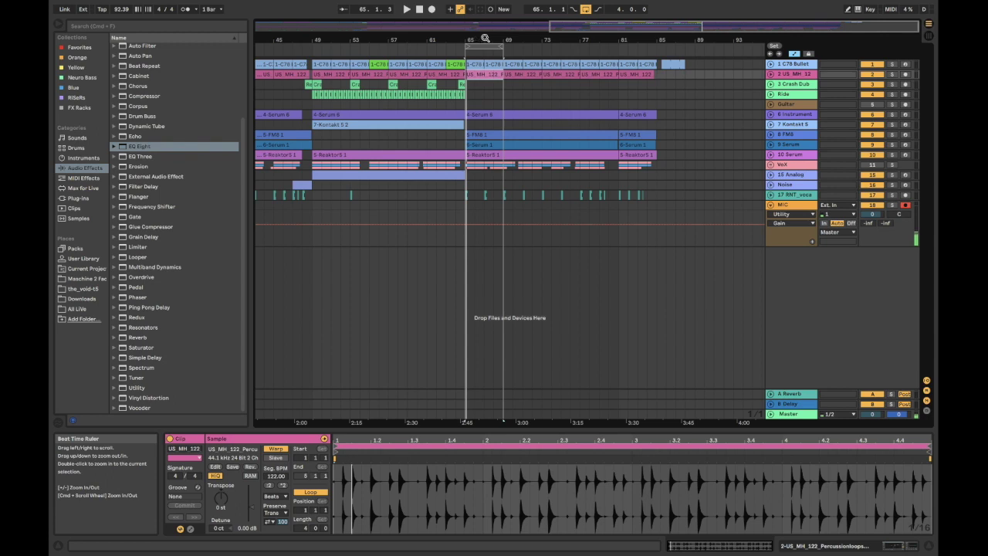
{"action": "left_click_drag", "start_coordinate": [477, 39], "coordinate": [475, 51]}
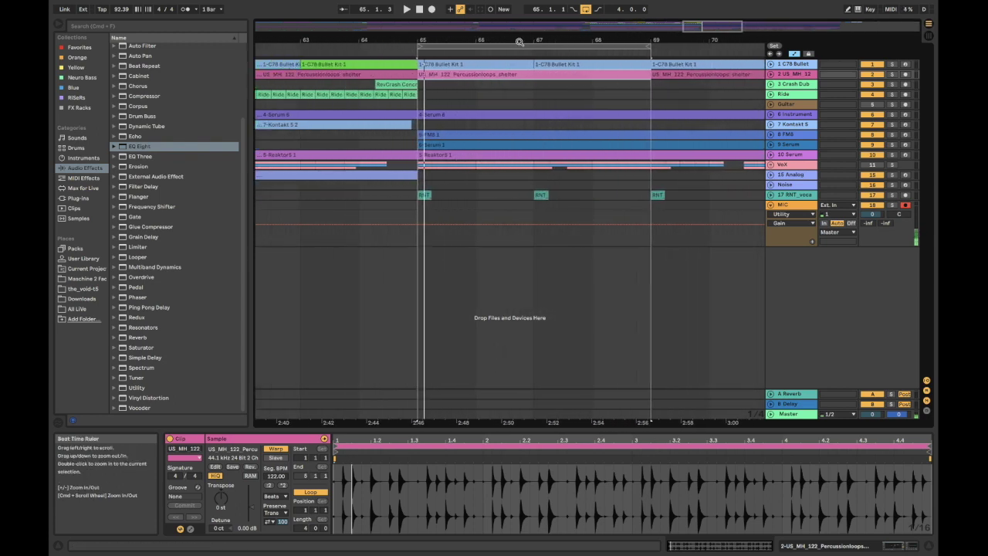
{"action": "left_click", "coordinate": [504, 46]}
{"action": "mouse_move", "coordinate": [511, 40]}
{"action": "left_mouse_down"}
{"action": "mouse_move", "coordinate": [512, 18]}
{"action": "mouse_move", "coordinate": [512, 46]}
{"action": "mouse_move", "coordinate": [493, 40]}
{"action": "left_mouse_up"}
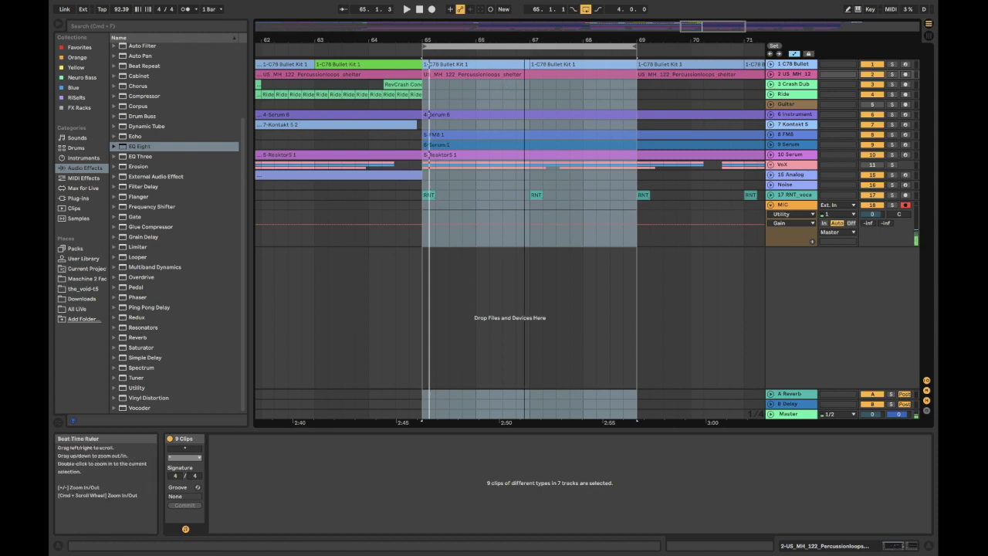
{"action": "left_click_drag", "start_coordinate": [525, 44], "coordinate": [524, 39]}
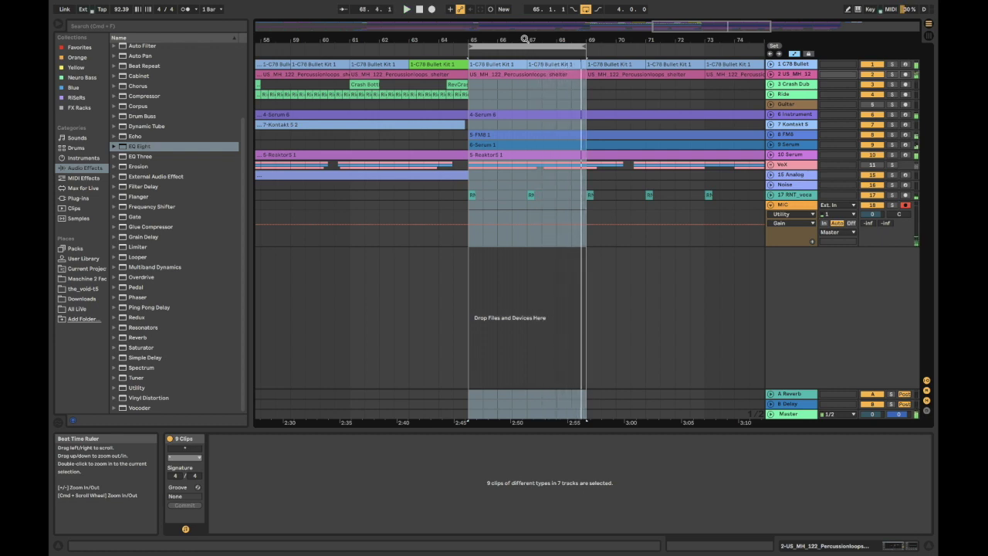
{"action": "left_click_drag", "start_coordinate": [521, 37], "coordinate": [554, 20]}
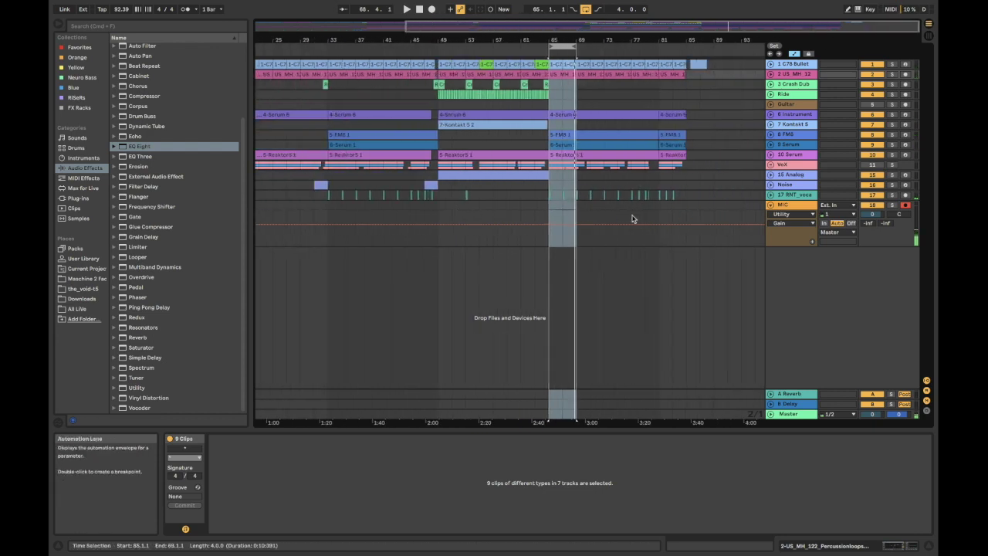
{"action": "mouse_move", "coordinate": [593, 40]}
{"action": "left_mouse_down"}
{"action": "mouse_move", "coordinate": [593, 50]}
{"action": "mouse_move", "coordinate": [592, 39]}
{"action": "left_mouse_up"}
{"action": "left_click_drag", "start_coordinate": [514, 46], "coordinate": [514, 39]}
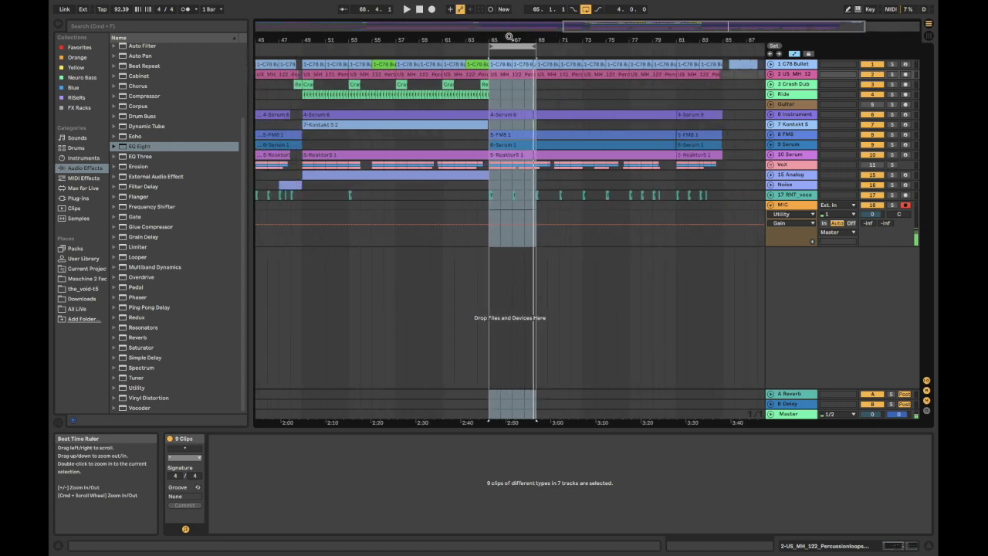
{"action": "left_click_drag", "start_coordinate": [508, 36], "coordinate": [505, 45]}
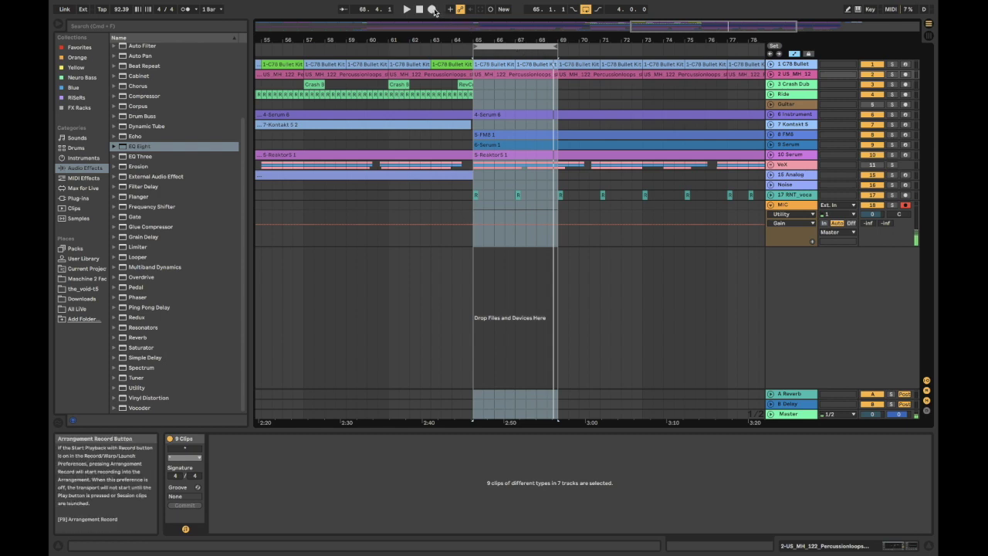
Step: Start arrangement recording of the vocal on the armed MIC track over looping bars 65–69
{"action": "left_click", "coordinate": [433, 10]}
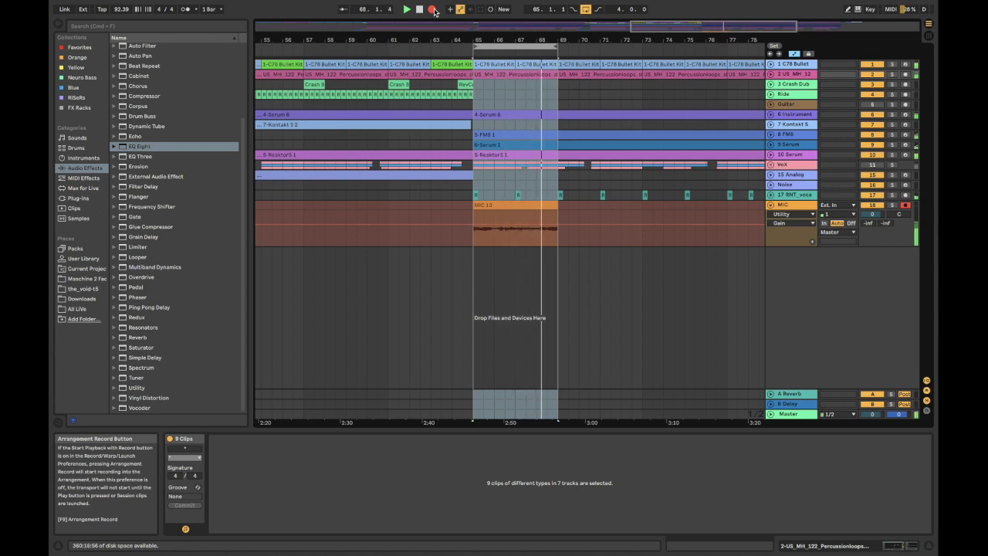
Step: Stop recording and select the new MIC 13 clip at bar 65
{"action": "left_click", "coordinate": [432, 9]}
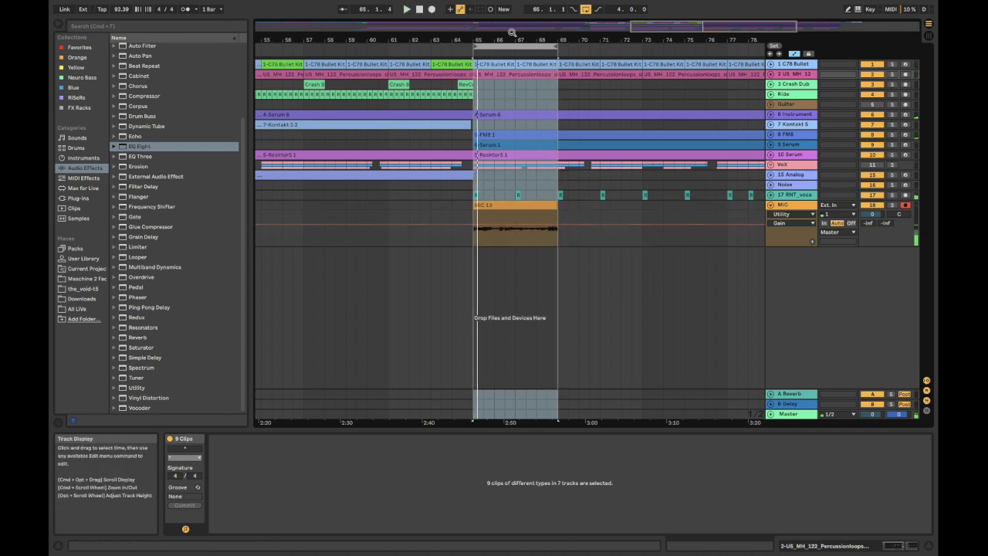
{"action": "left_click_drag", "start_coordinate": [486, 36], "coordinate": [497, 255]}
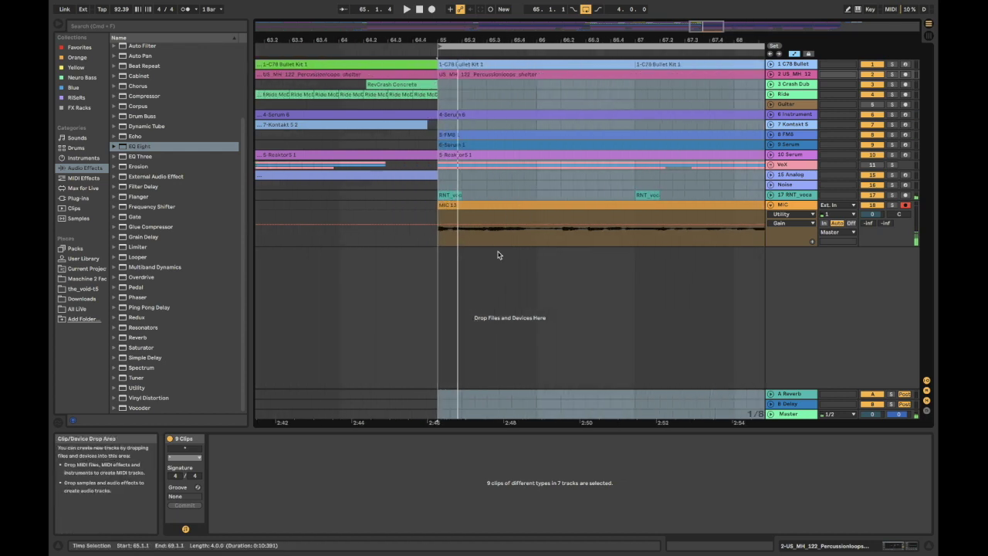
{"action": "left_click", "coordinate": [461, 207]}
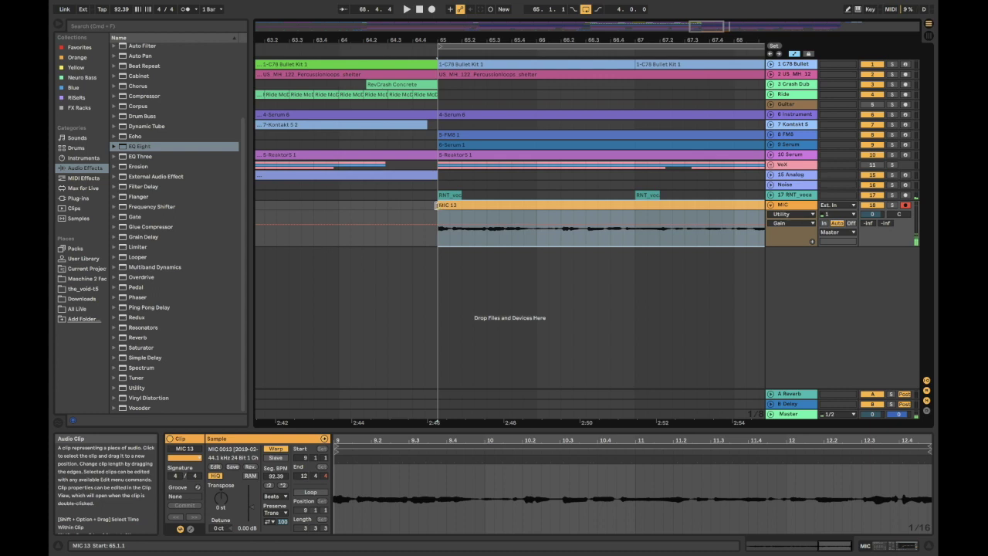
Step: Trim the MIC 13 clip's start and end edges so it ends at 68.4.1
{"action": "mouse_move", "coordinate": [436, 205]}
{"action": "left_mouse_down"}
{"action": "mouse_move", "coordinate": [426, 205]}
{"action": "mouse_move", "coordinate": [437, 205]}
{"action": "left_mouse_up"}
{"action": "left_click_drag", "start_coordinate": [527, 41], "coordinate": [527, 31]}
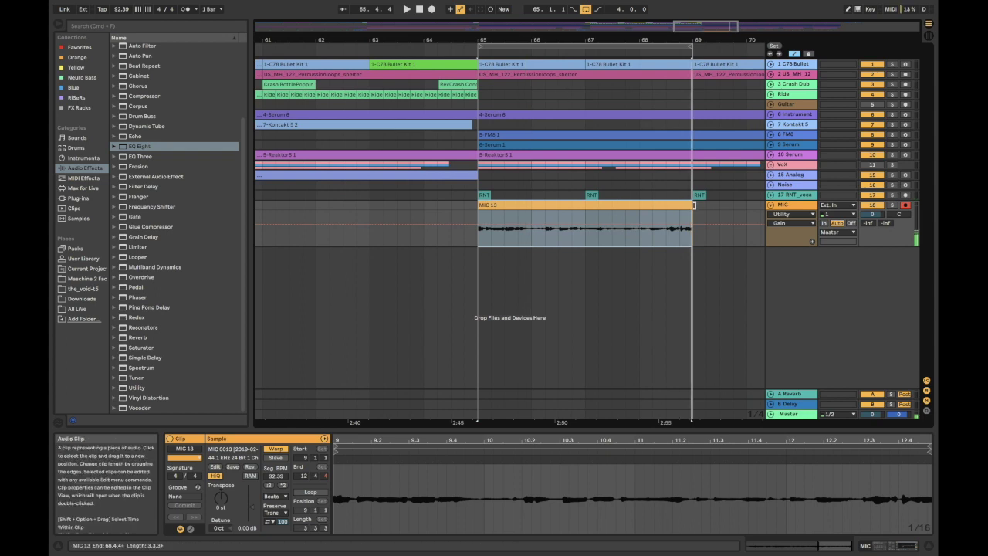
{"action": "mouse_move", "coordinate": [673, 209]}
{"action": "left_mouse_down"}
{"action": "mouse_move", "coordinate": [695, 209]}
{"action": "mouse_move", "coordinate": [680, 209]}
{"action": "left_mouse_up"}
{"action": "left_click", "coordinate": [701, 207]}
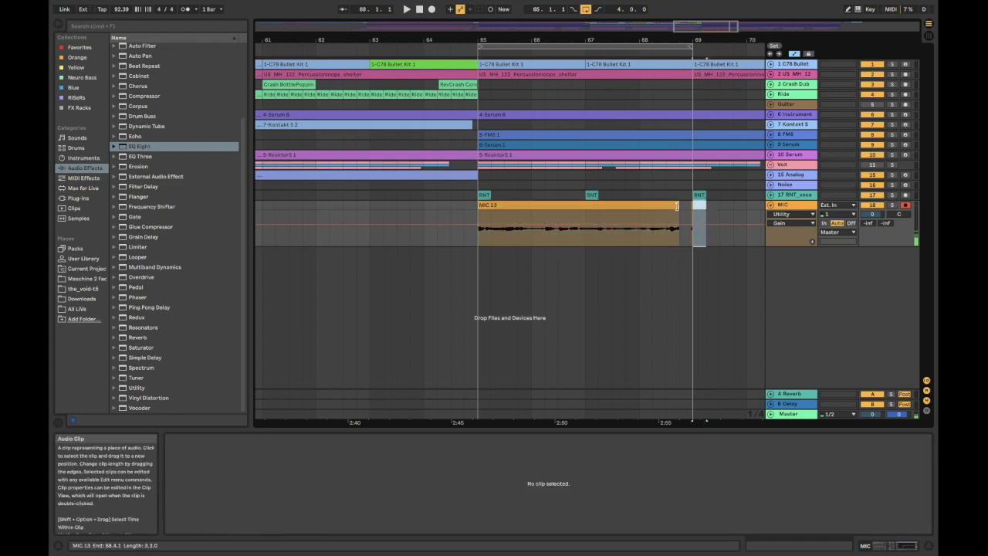
{"action": "left_click_drag", "start_coordinate": [679, 207], "coordinate": [705, 205]}
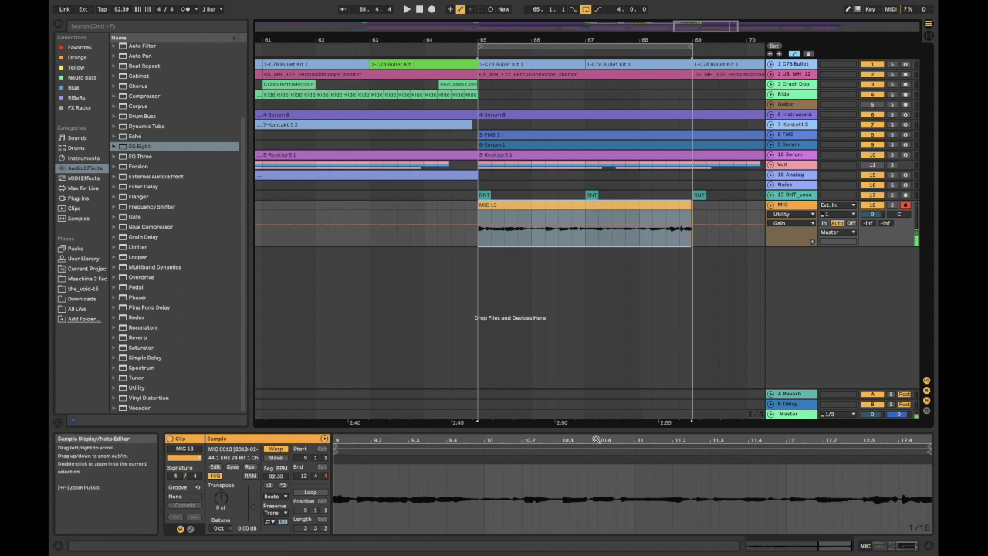
Step: Shift the MIC 13 loop brace between takes at bars 1–5, 5–9 and 9–12, settling on 9–12
{"action": "key", "text": "minus"}
{"action": "key", "text": "minus"}
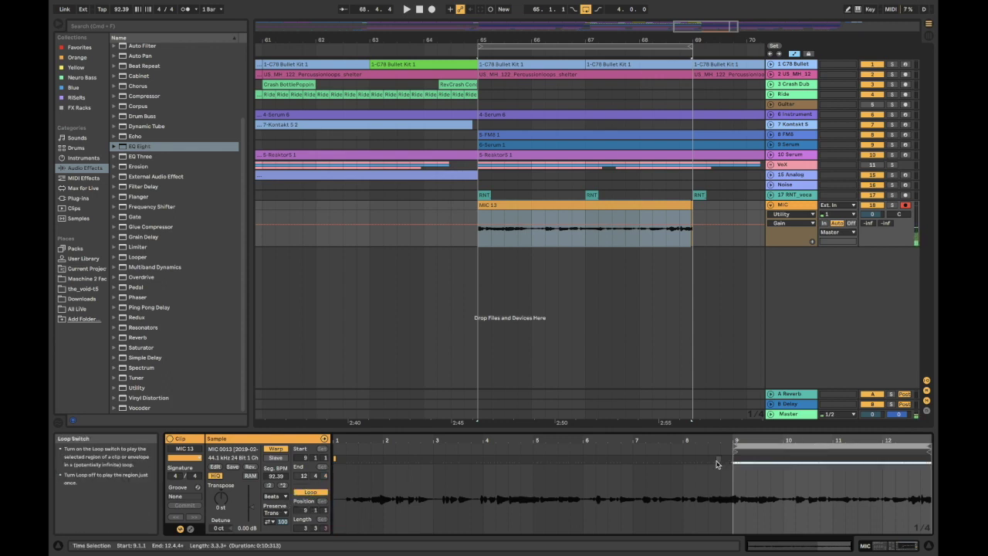
{"action": "key", "text": "Left"}
{"action": "key", "text": "Left"}
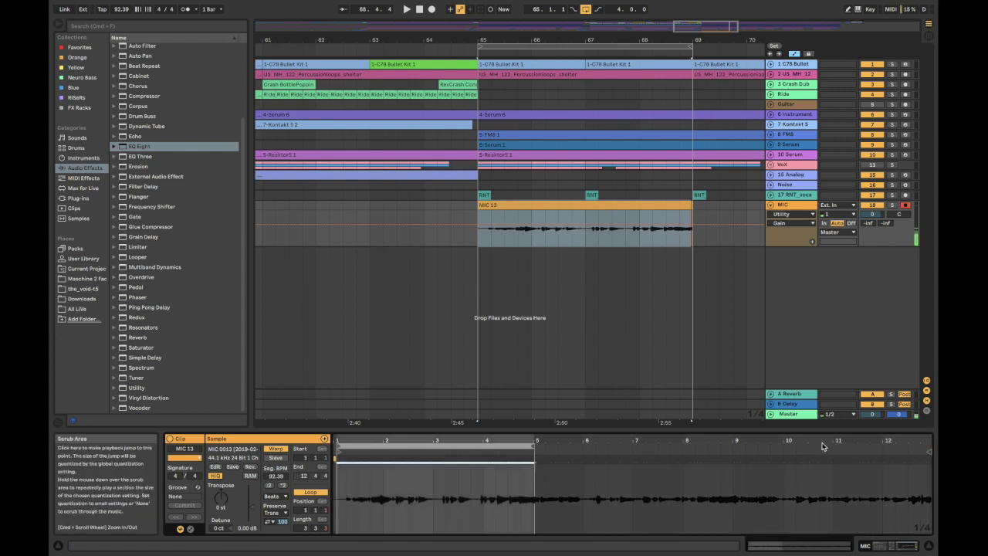
{"action": "key", "text": "Right"}
{"action": "key", "text": "Right"}
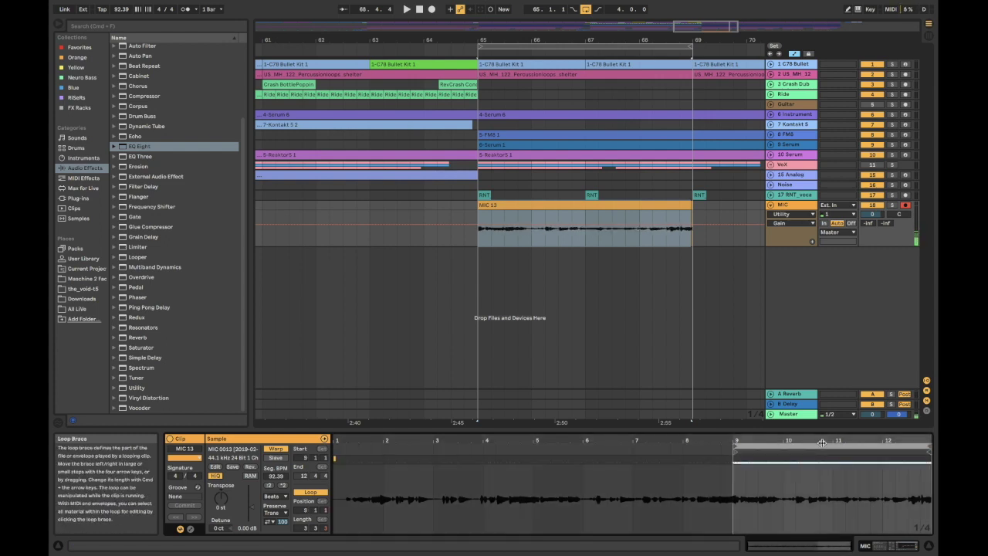
{"action": "key", "text": "Left"}
{"action": "key", "text": "Left"}
{"action": "key", "text": "Right"}
{"action": "key", "text": "Right"}
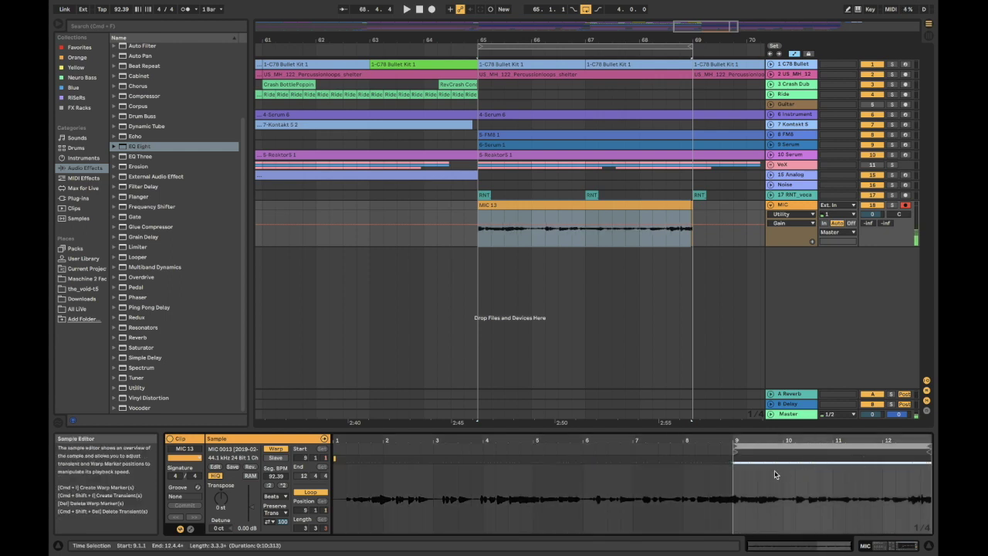
{"action": "key", "text": "Left"}
{"action": "key", "text": "Left"}
{"action": "key", "text": "Right"}
{"action": "key", "text": "Right"}
{"action": "key", "text": "Left"}
{"action": "key", "text": "Left"}
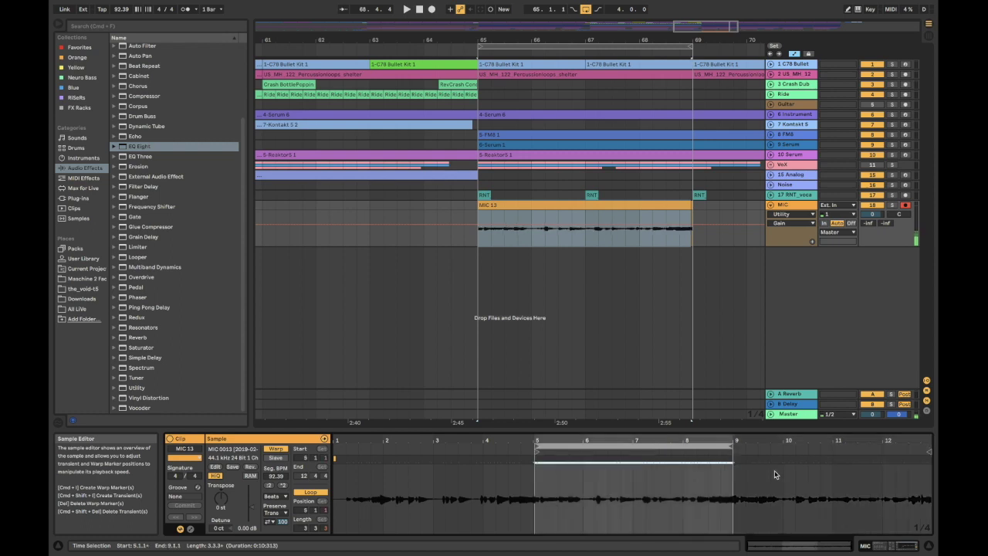
{"action": "key", "text": "Right"}
{"action": "key", "text": "Right"}
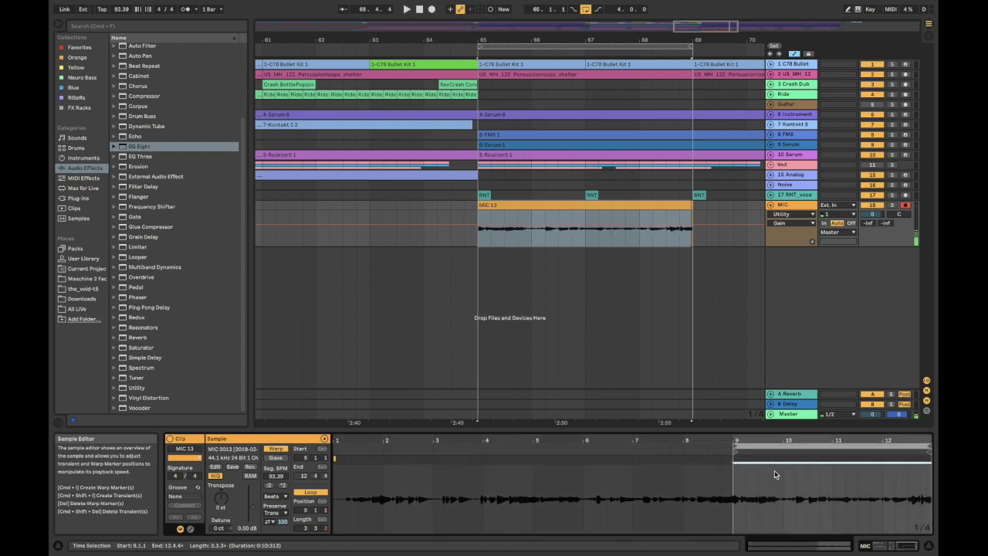
{"action": "left_click", "coordinate": [522, 216]}
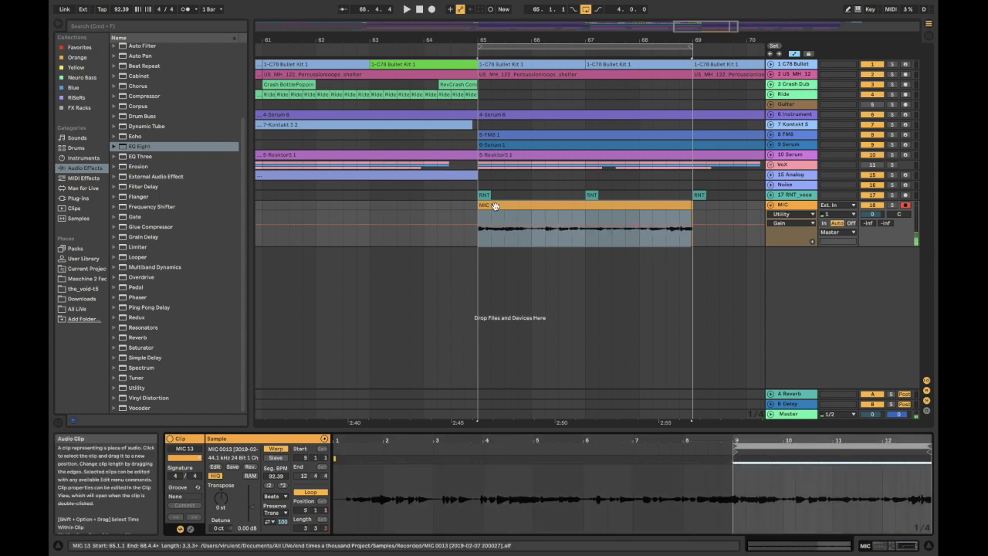
Step: Split the MIC 13 clip around a selection from 65.3.1 to 66.1.1
{"action": "left_click", "coordinate": [503, 215]}
{"action": "left_click_drag", "start_coordinate": [505, 207], "coordinate": [528, 203]}
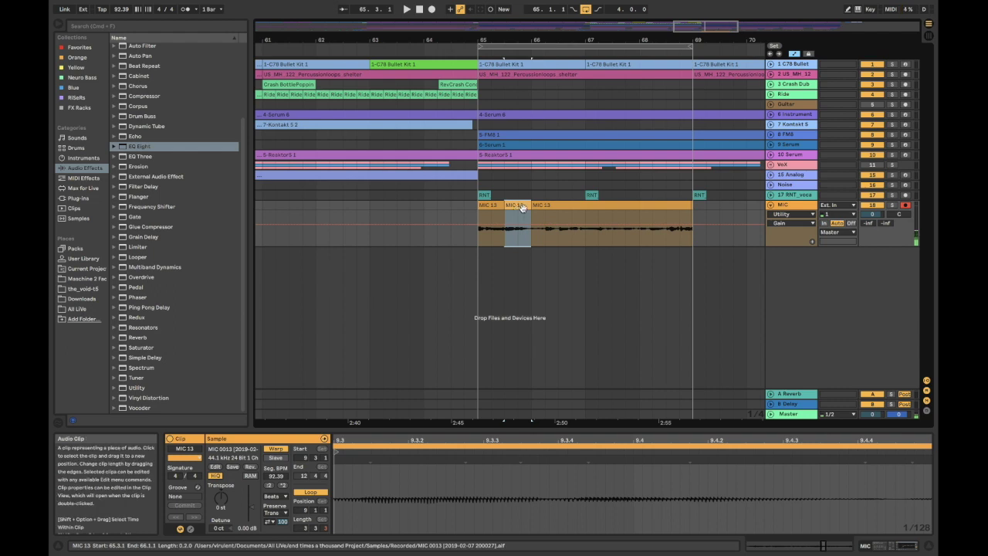
{"action": "key", "text": "super+e"}
Step: Select the middle split piece and zoom its Clip View waveform out to all twelve bars
{"action": "left_click", "coordinate": [540, 206]}
{"action": "left_click", "coordinate": [517, 206]}
{"action": "left_click", "coordinate": [498, 206]}
{"action": "left_click", "coordinate": [513, 207]}
{"action": "left_click", "coordinate": [547, 209]}
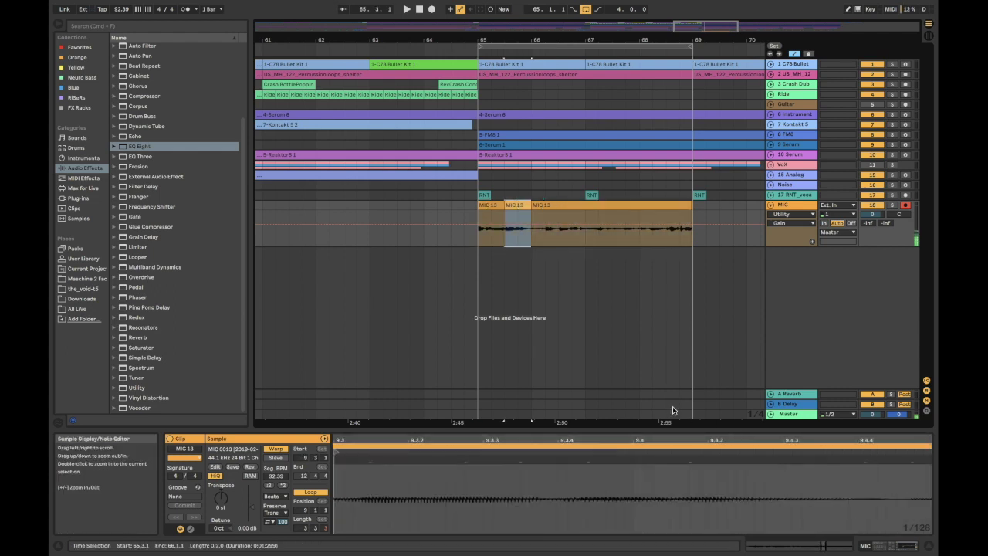
{"action": "left_click_drag", "start_coordinate": [657, 436], "coordinate": [656, 389]}
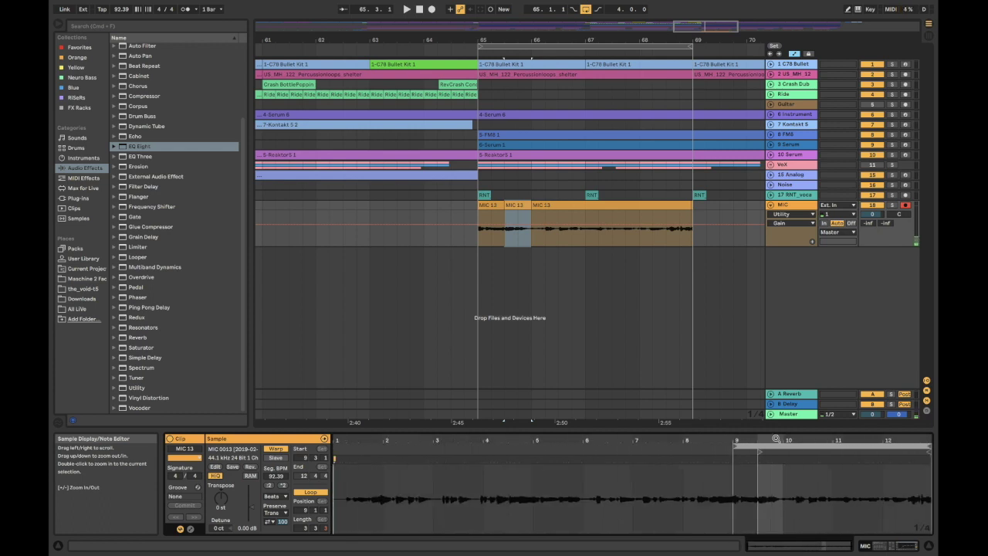
{"action": "left_click", "coordinate": [824, 448]}
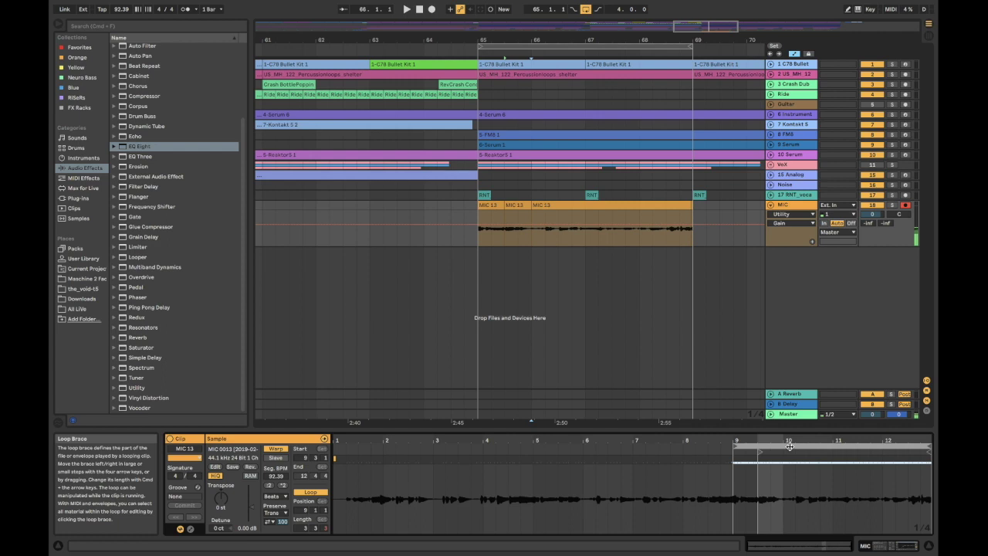
Step: Step the middle piece's loop brace through the bars 1–5, 5–9 and 9–12 takes, finishing on 9–12
{"action": "key", "text": "Up"}
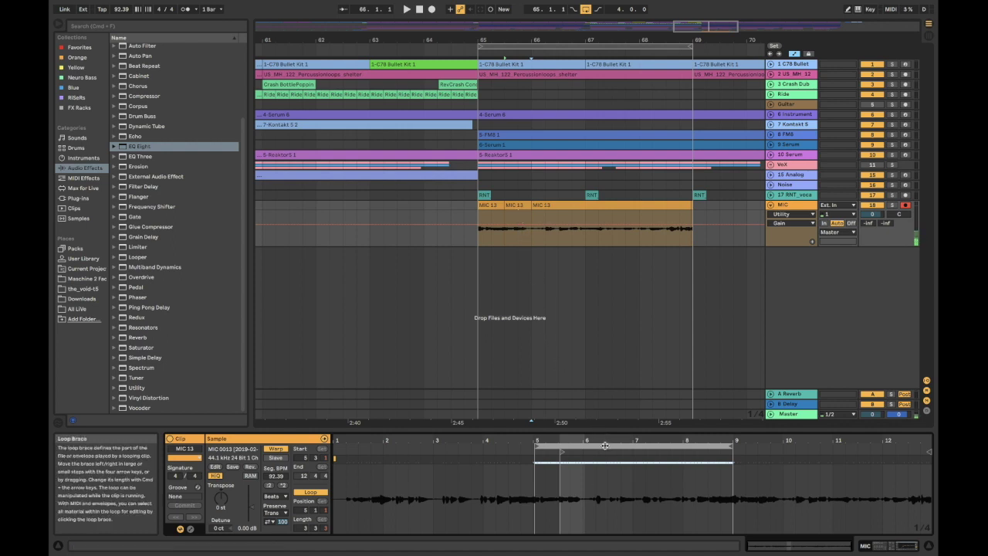
{"action": "key", "text": "Up"}
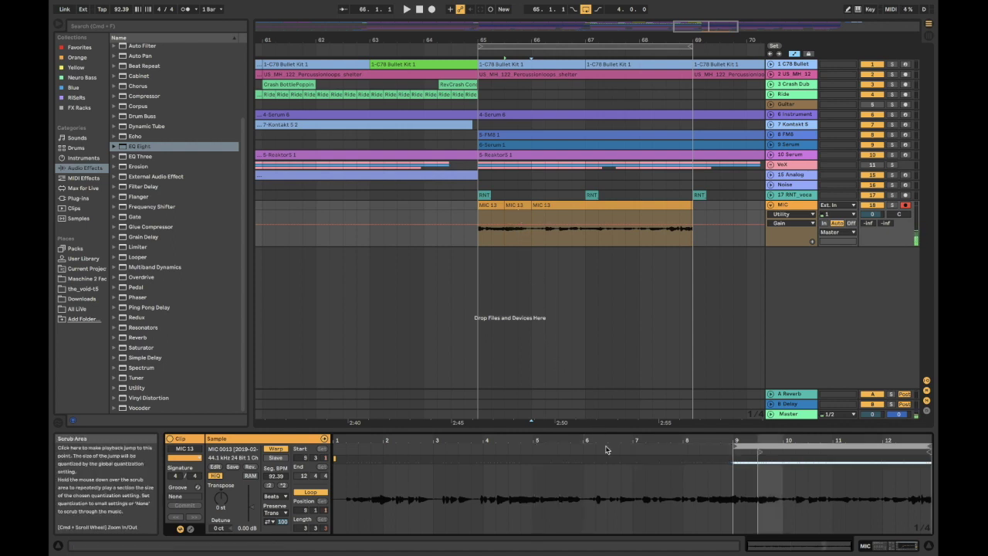
{"action": "key", "text": "Down"}
{"action": "key", "text": "Down"}
{"action": "key", "text": "Up"}
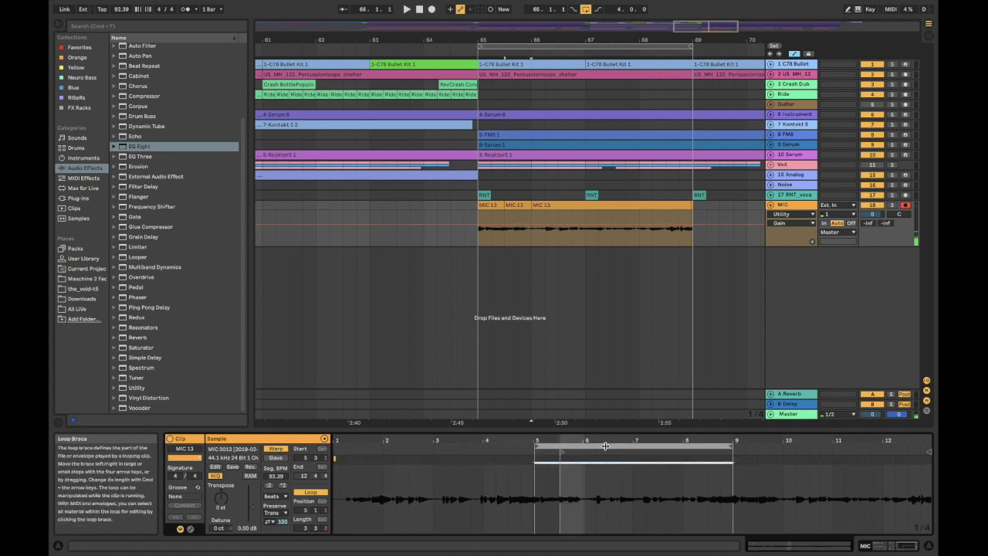
{"action": "key", "text": "Up"}
{"action": "key", "text": "Down"}
{"action": "key", "text": "Down"}
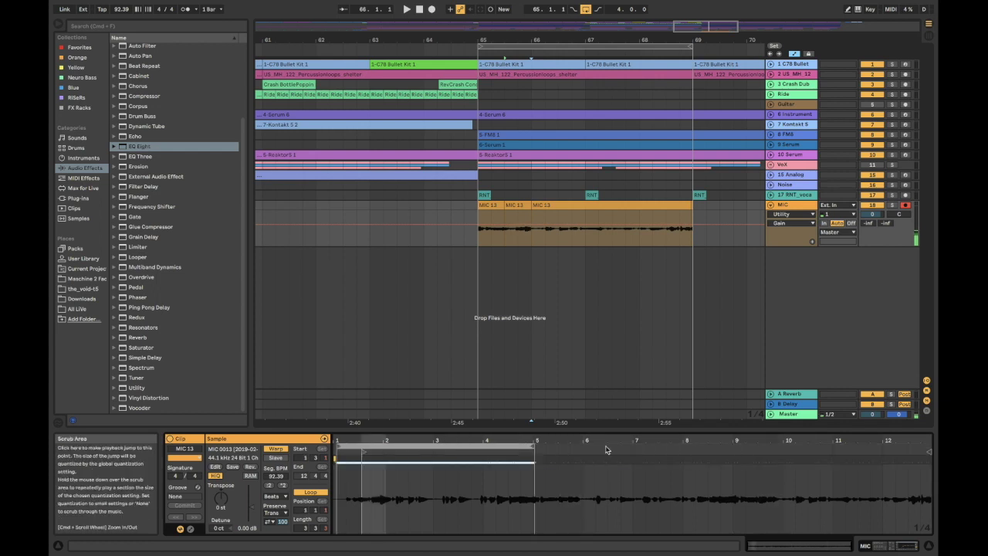
{"action": "key", "text": "Up"}
{"action": "key", "text": "Up"}
{"action": "key", "text": "Down"}
{"action": "key", "text": "Down"}
{"action": "key", "text": "Up"}
{"action": "key", "text": "Up"}
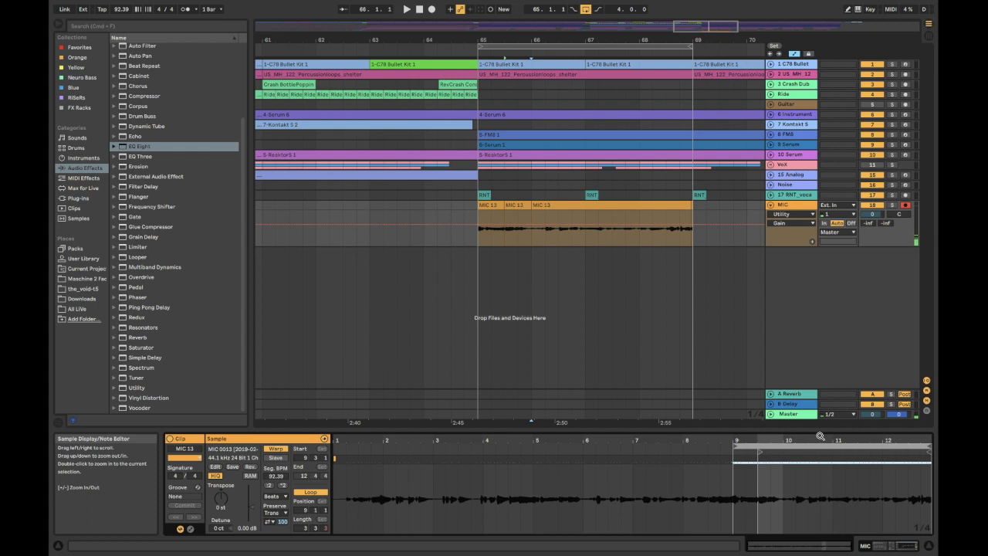
{"action": "left_click", "coordinate": [819, 436]}
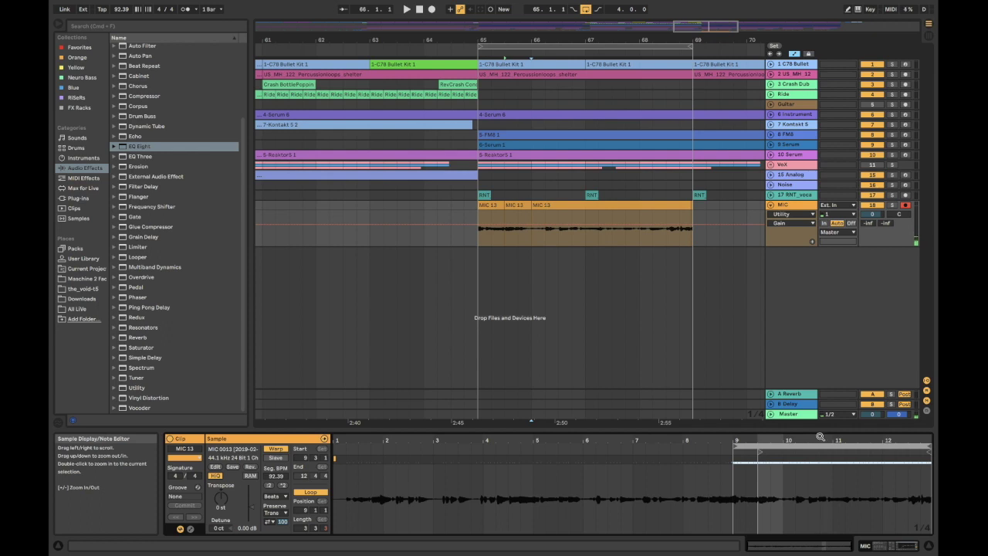